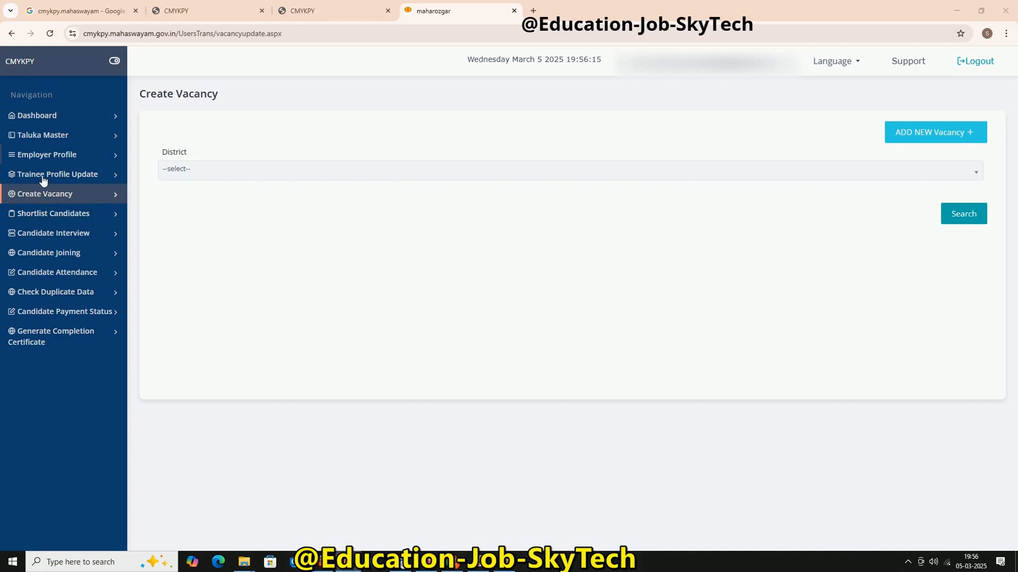
Step: Open the Create Vacancy page and start a blank form for adding a new vacancy
click(67, 196)
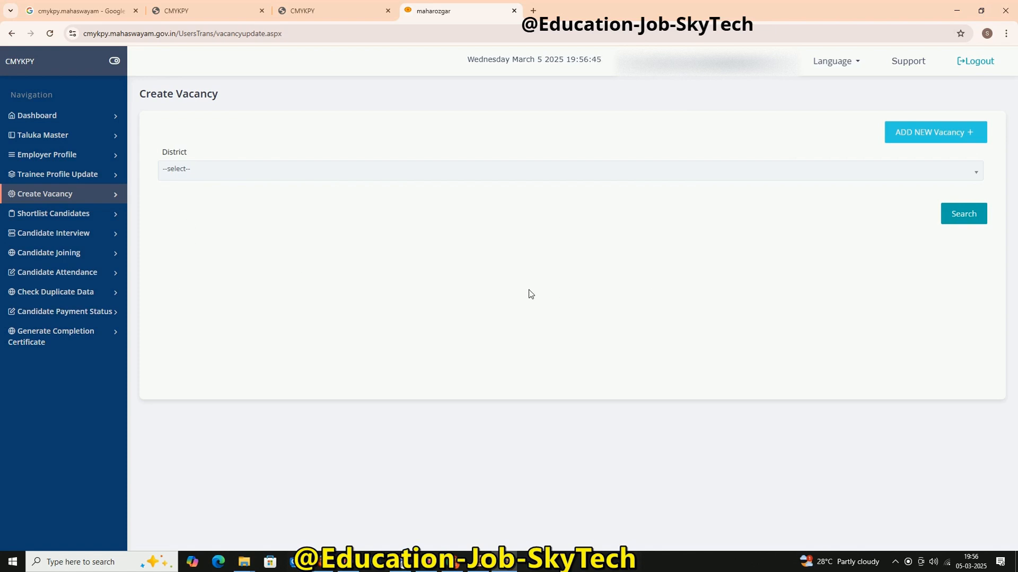
click(959, 135)
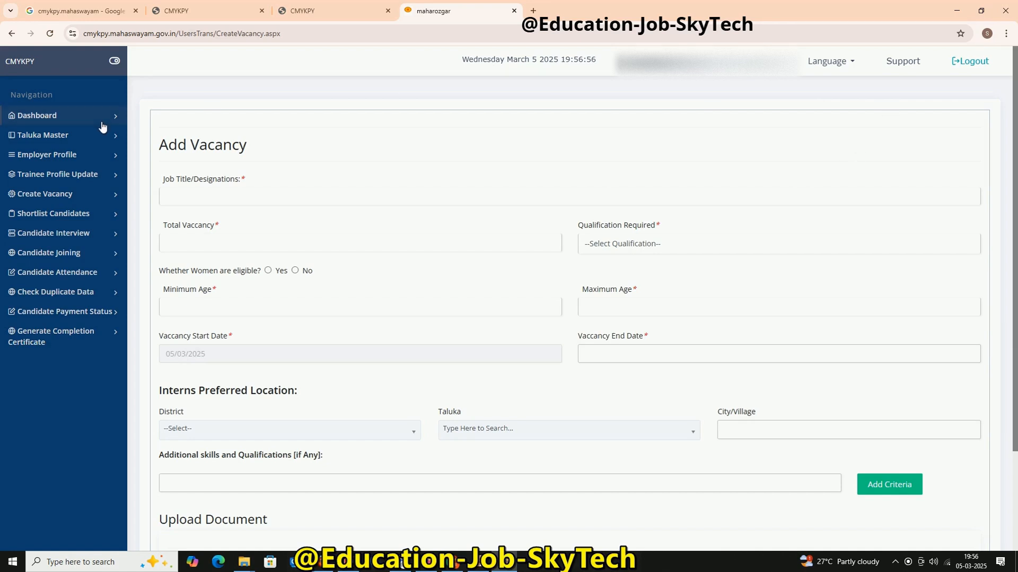
drag(262, 152, 154, 154)
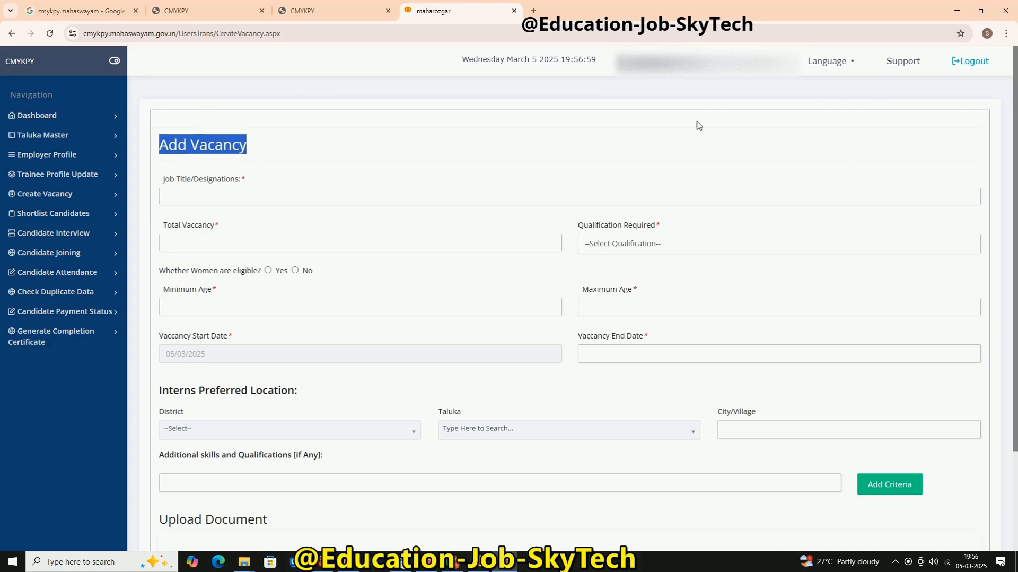
scroll(571, 306, down, 1)
scroll(571, 305, up, 1)
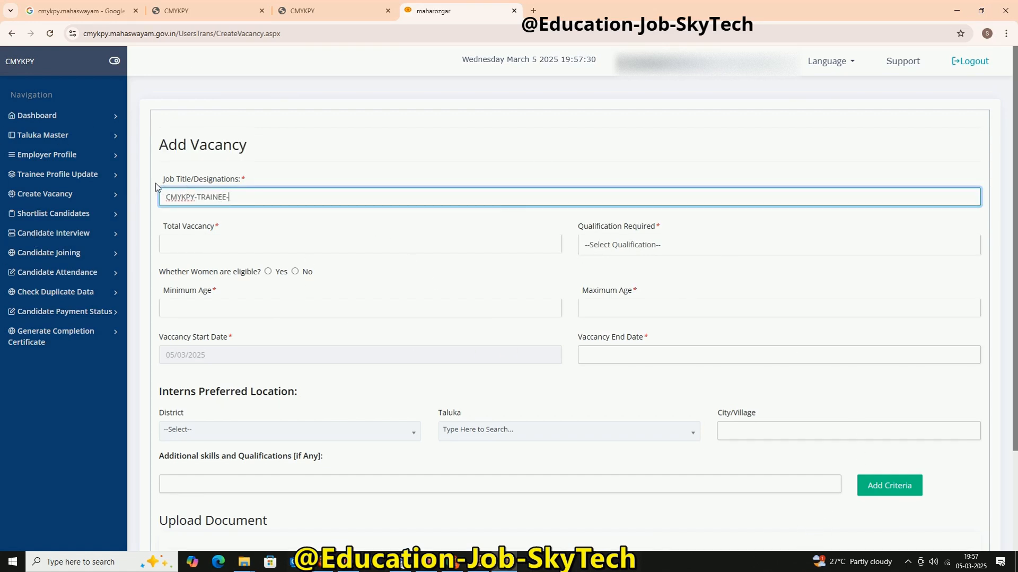
Step: Complete the job title/designation so that it reads CMYKPY-TRAINEE-CLERK
mouse_move(164, 182)
mouse_down()
mouse_move(277, 184)
mouse_move(162, 185)
mouse_up()
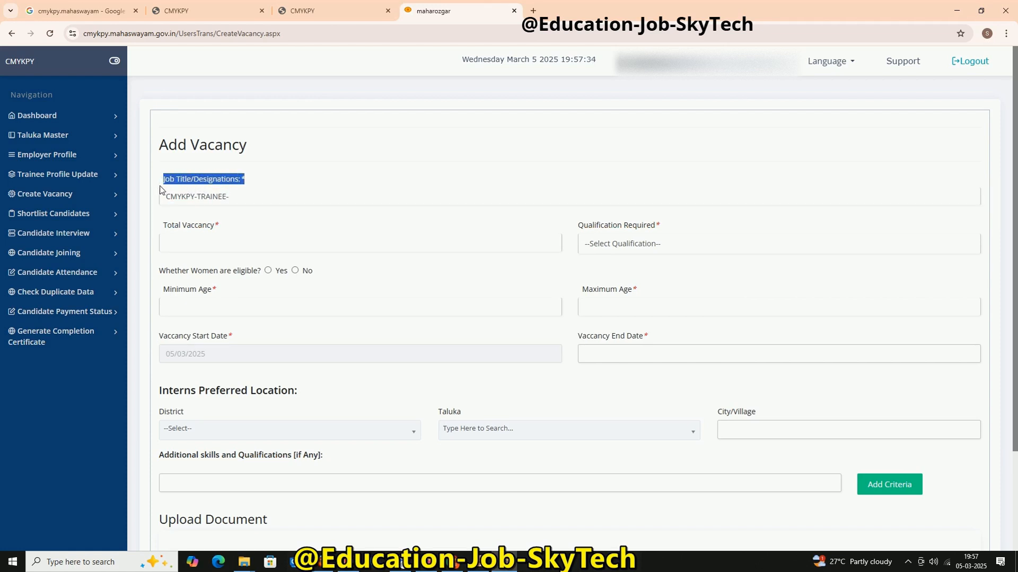
click(249, 177)
click(250, 196)
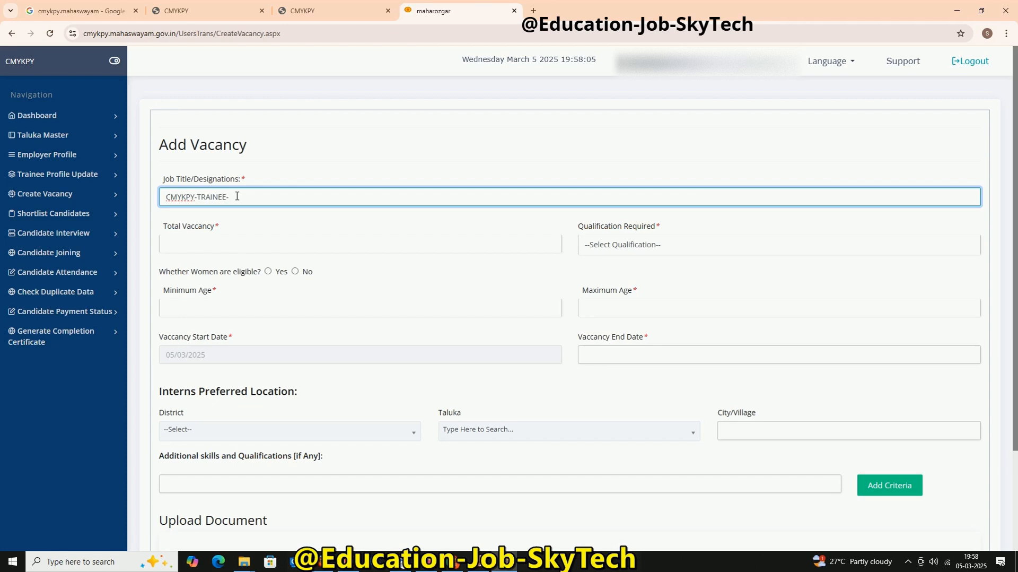
text(CLERK)
Step: Set the total vacancy of the trainee clerk post to 0
click(204, 244)
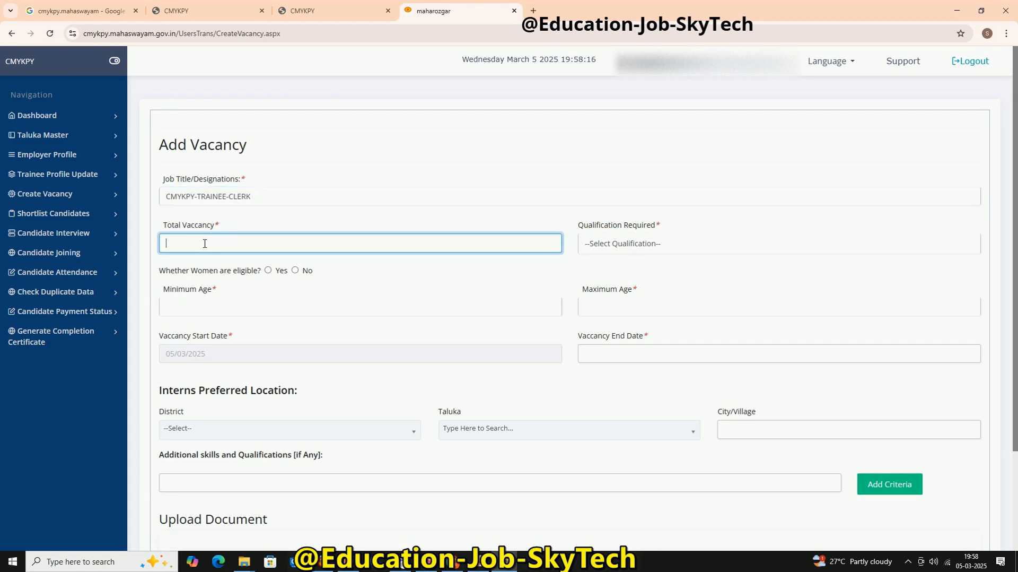
drag(241, 225, 150, 224)
click(203, 243)
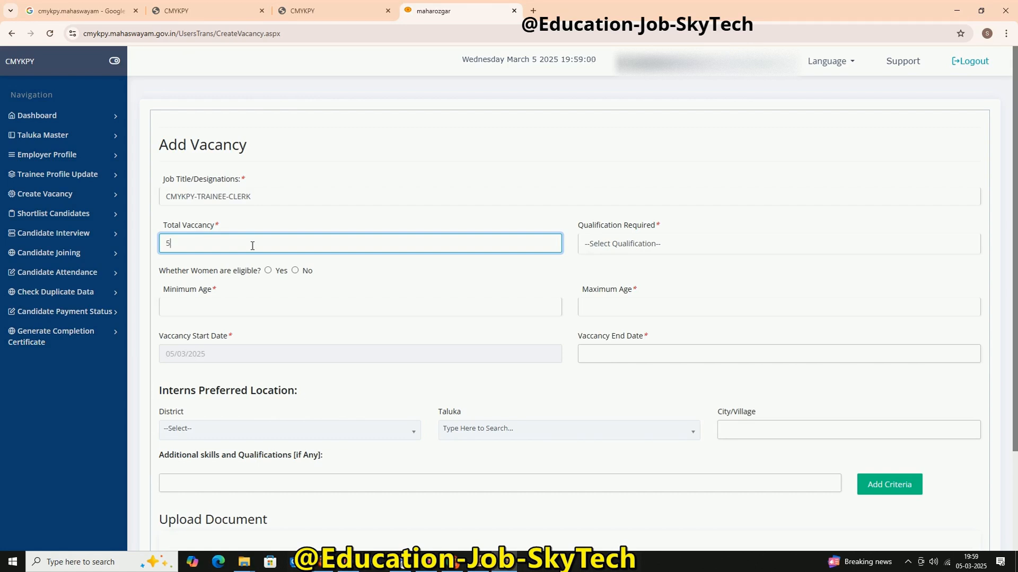
key(BackSpace)
text(4)
key(BackSpace)
text(0)
click(645, 258)
click(648, 253)
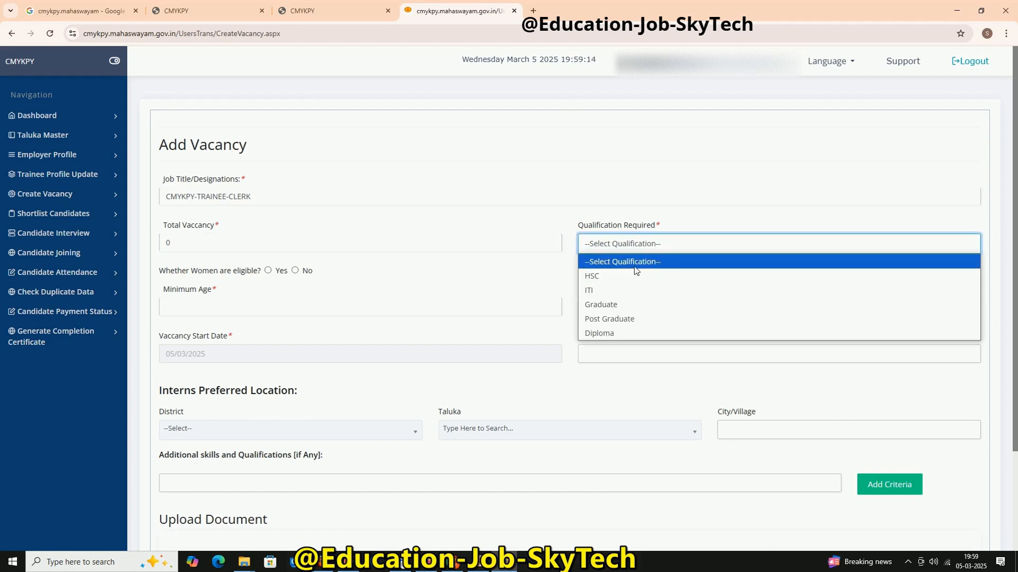
click(261, 247)
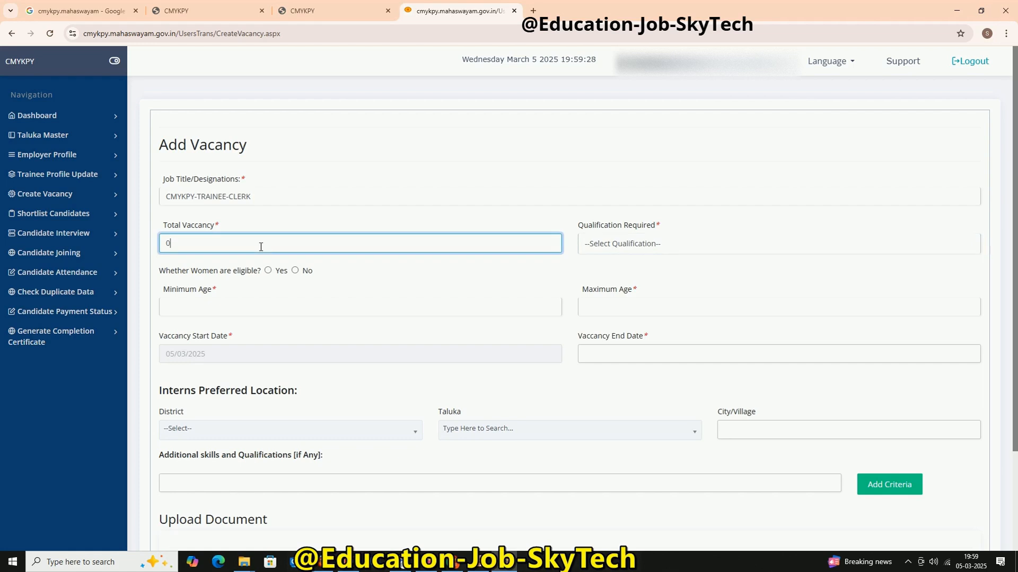
key(BackSpace)
text(45)
key(BackSpace)
click(350, 220)
click(232, 247)
key(BackSpace)
text(0)
Step: Choose Graduate as the qualification required for the vacancy
click(609, 245)
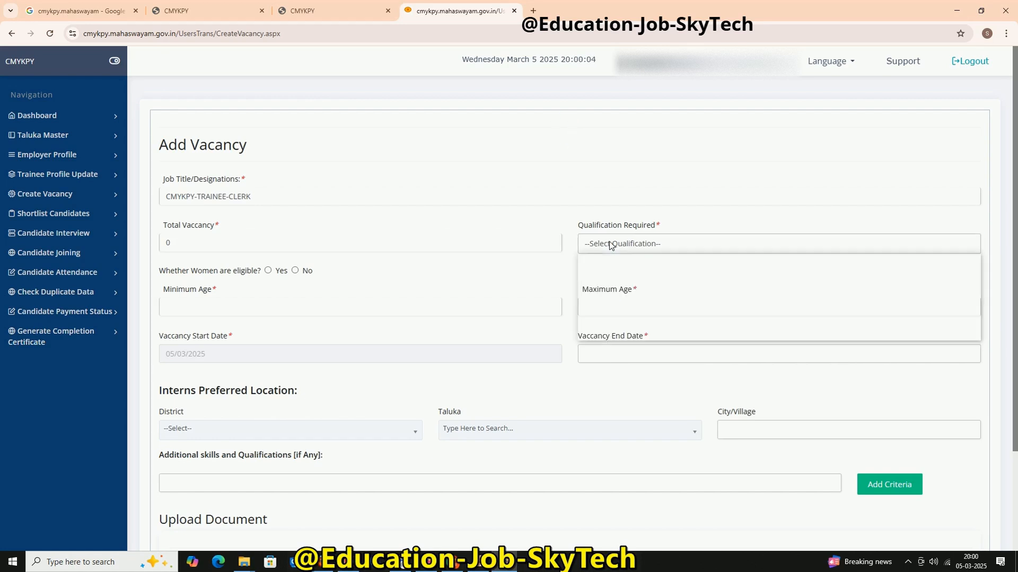
click(609, 245)
drag(254, 198, 233, 202)
click(594, 274)
click(634, 241)
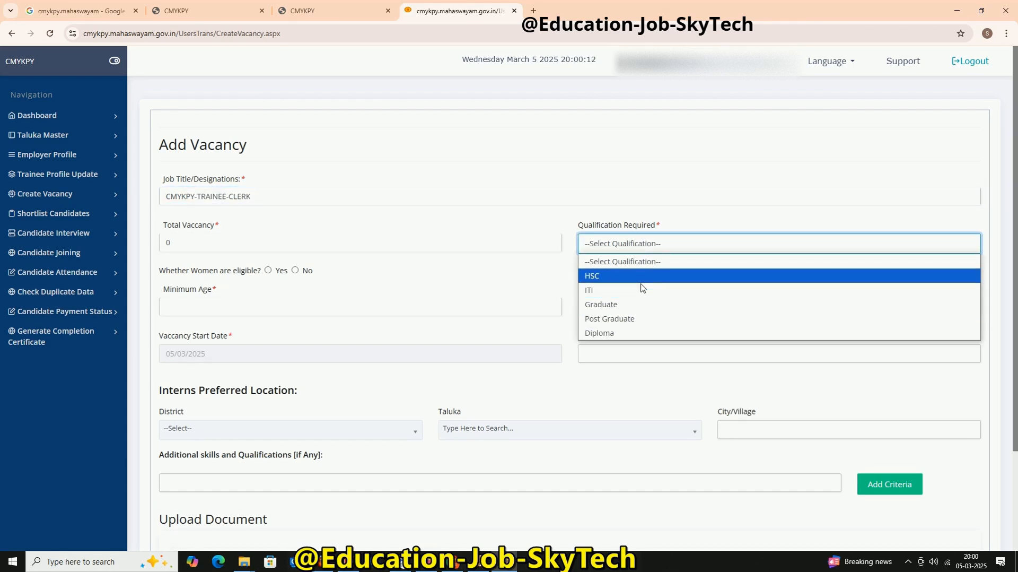
click(640, 306)
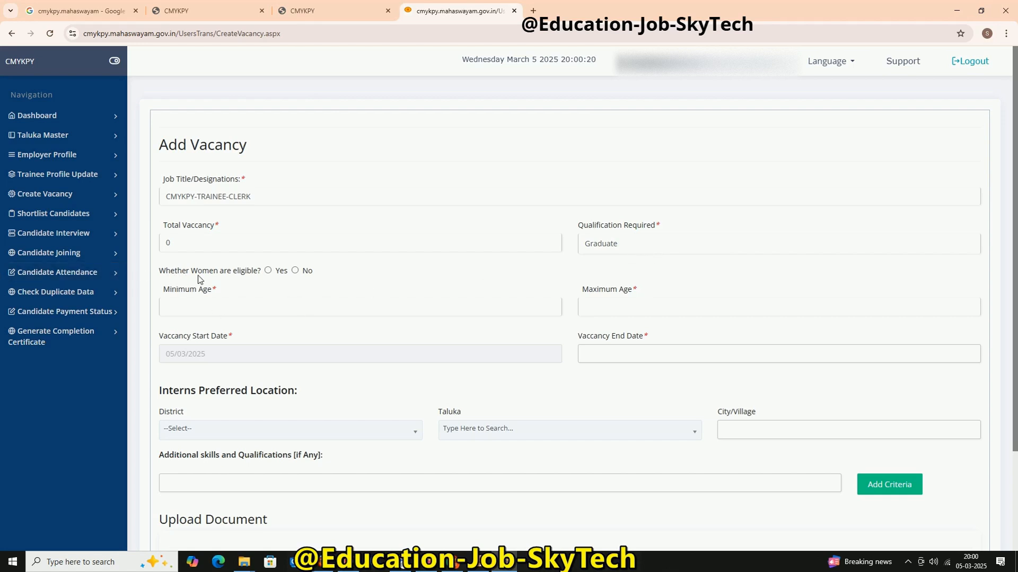
Step: Mark women as eligible for the vacancy by choosing Yes
click(268, 271)
click(295, 271)
click(268, 271)
Step: Set the minimum age to 18 and maximum age to 35, with 20/03/2025 as the vacancy end date
click(206, 305)
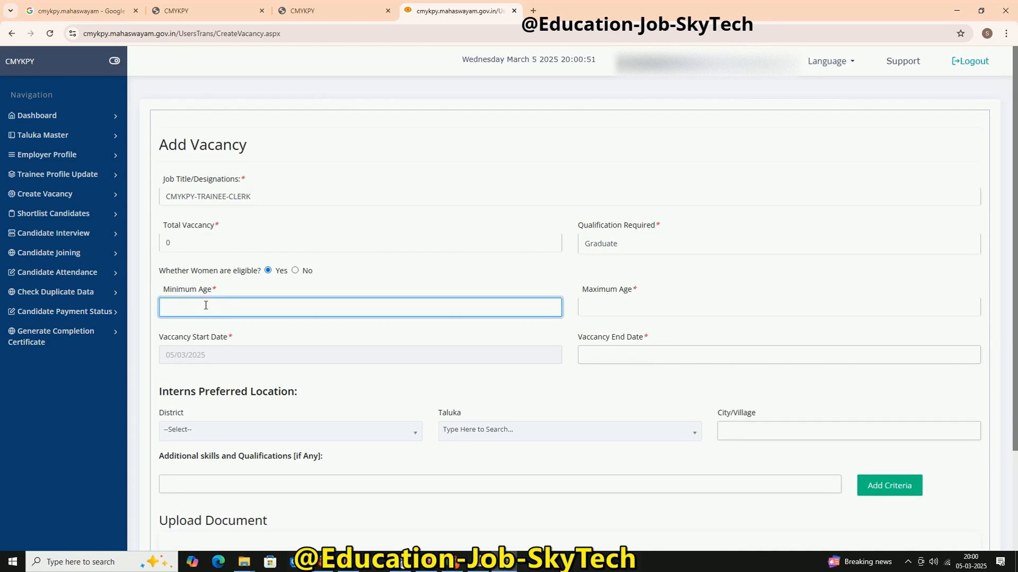
text(18)
click(594, 304)
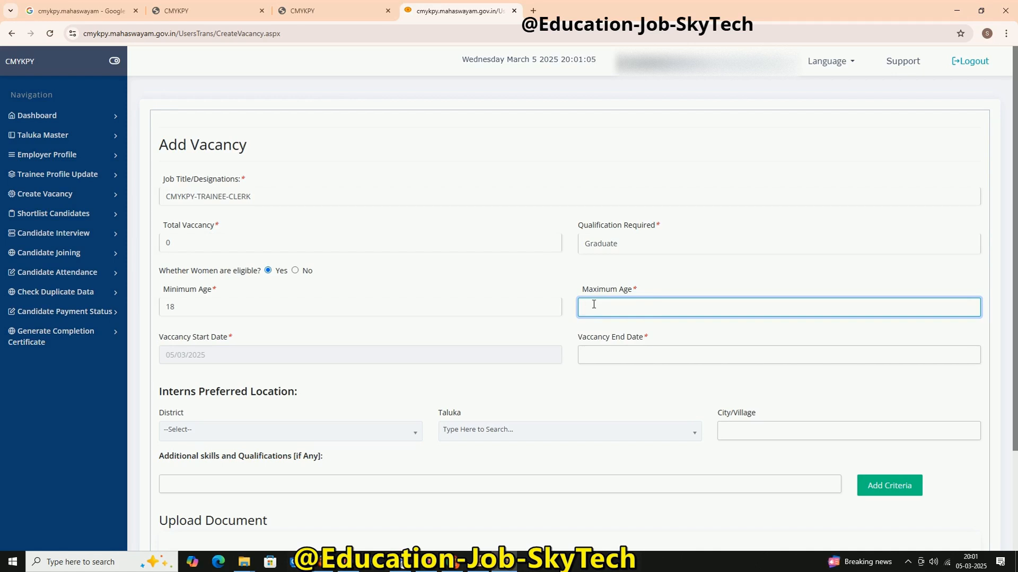
text(35)
click(615, 354)
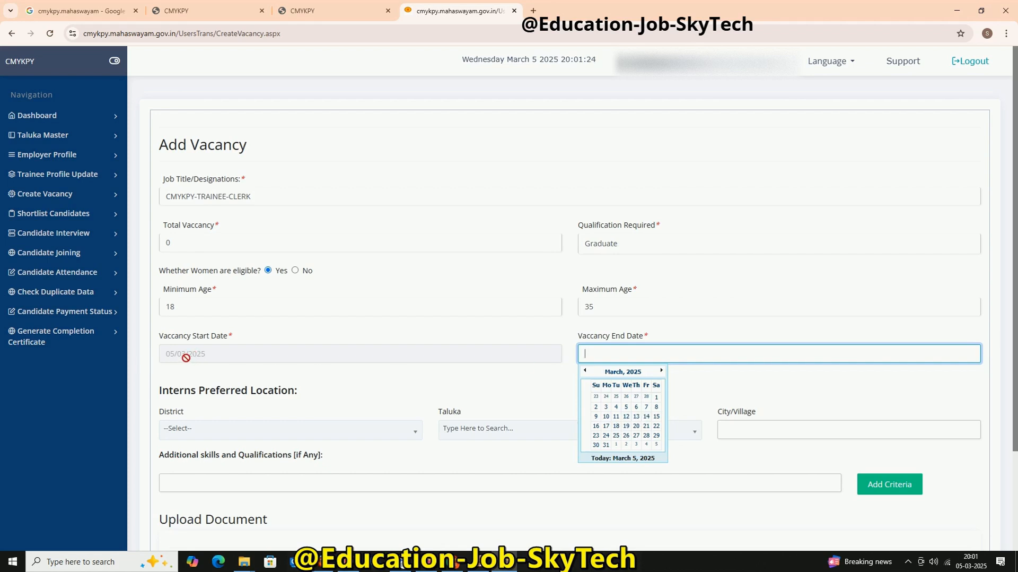
click(639, 426)
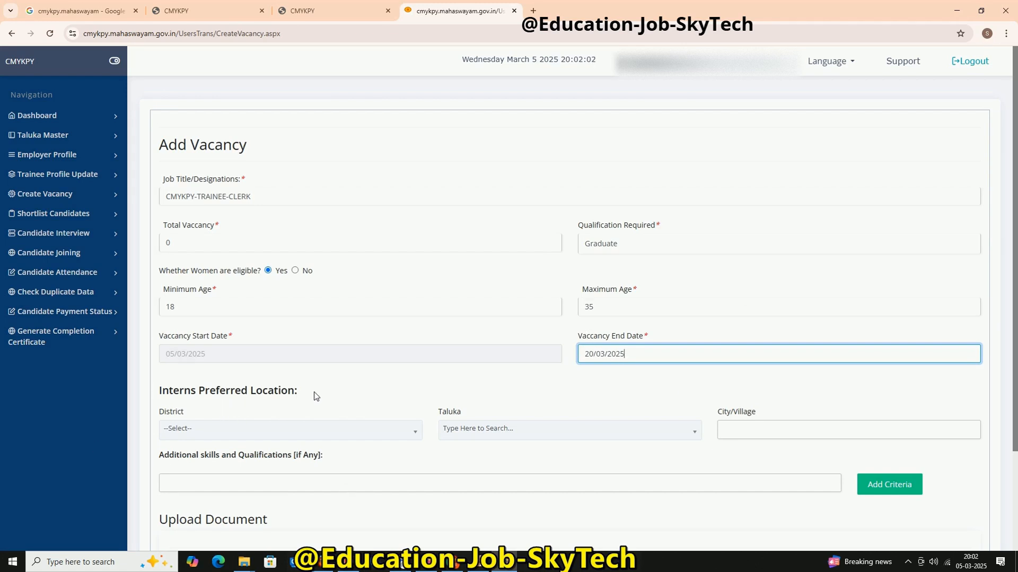
Step: Select Akola as the district of the interns' preferred location
click(297, 433)
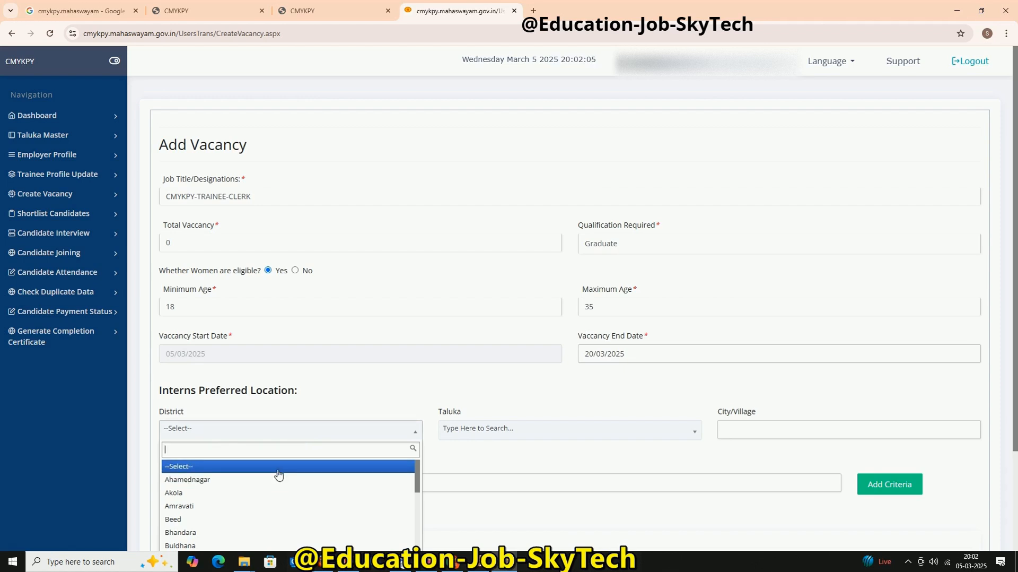
scroll(279, 467, down, 6)
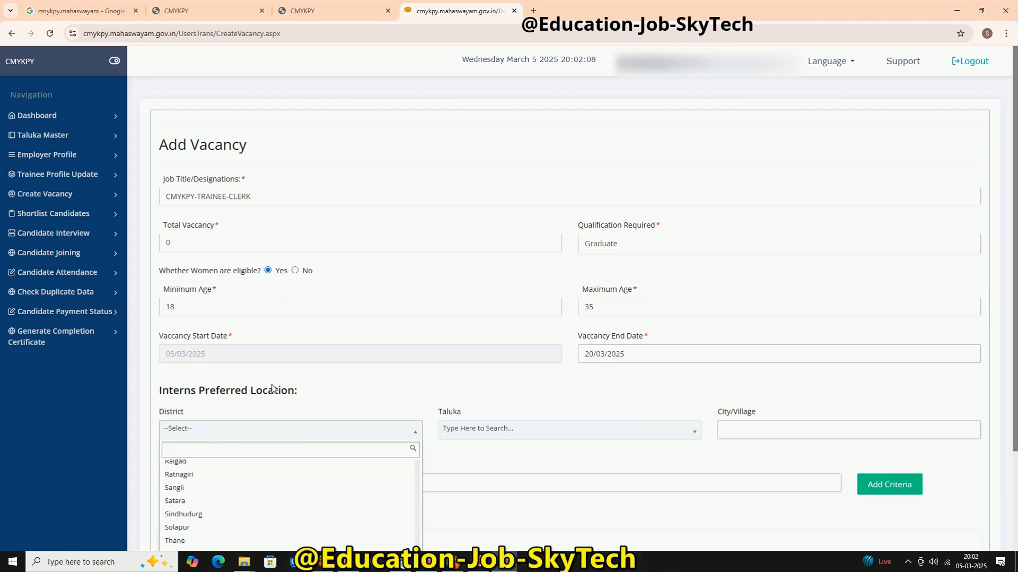
click(334, 386)
click(279, 434)
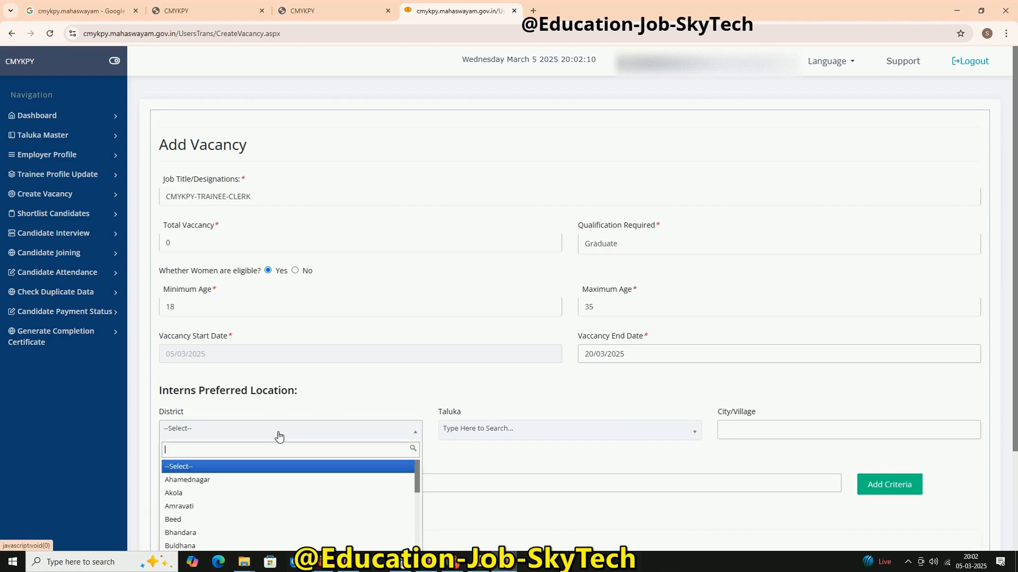
click(222, 492)
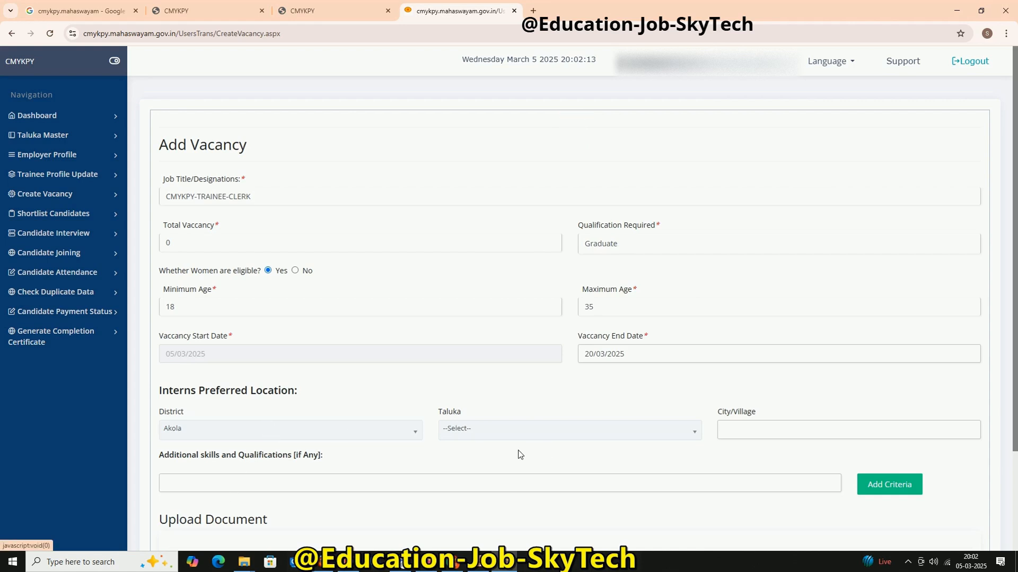
Step: Look through the taluka options without choosing one, and enter A,B,NNNNNNNN as the preferred city/village
click(485, 428)
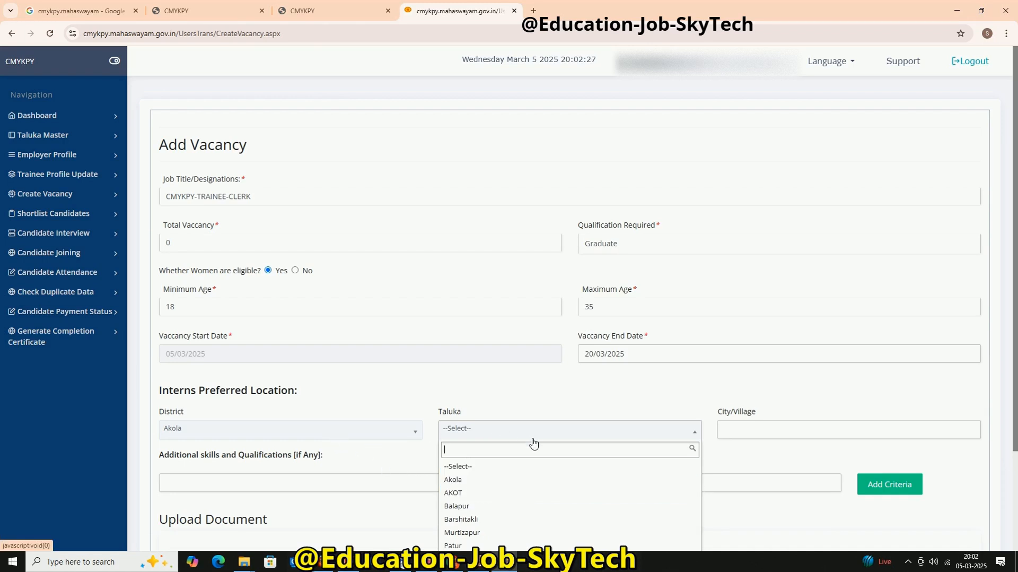
click(735, 450)
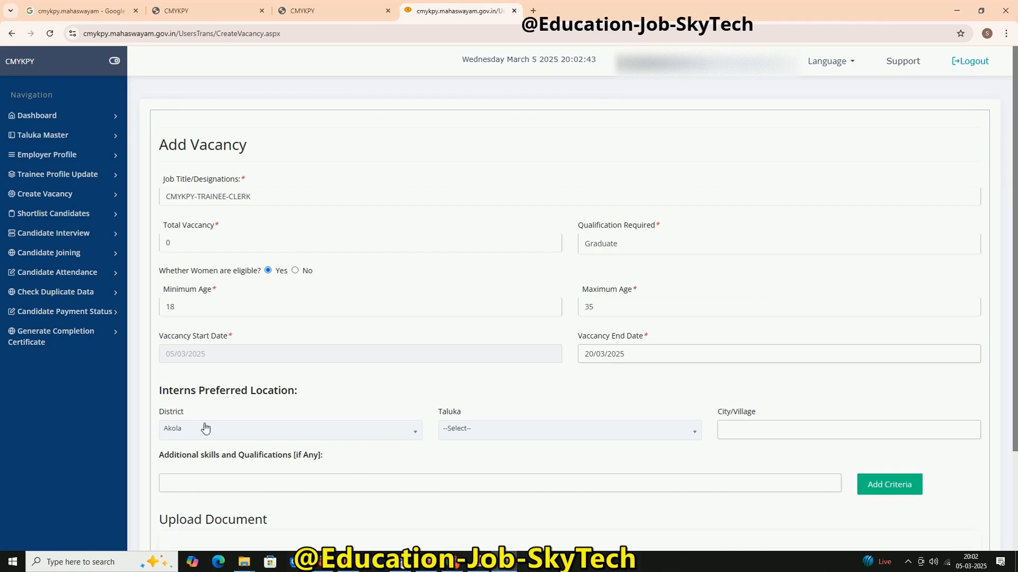
click(538, 440)
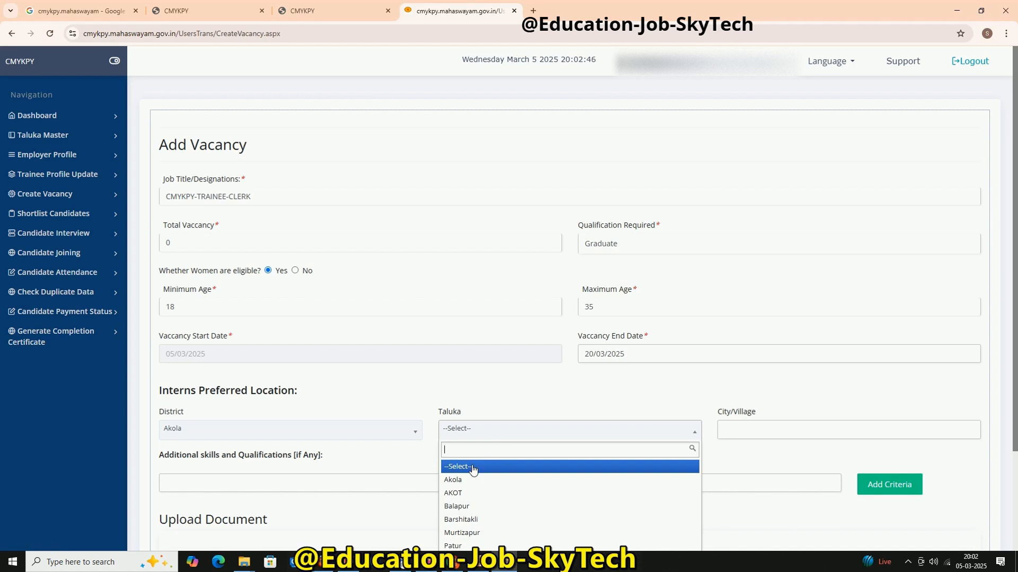
click(742, 455)
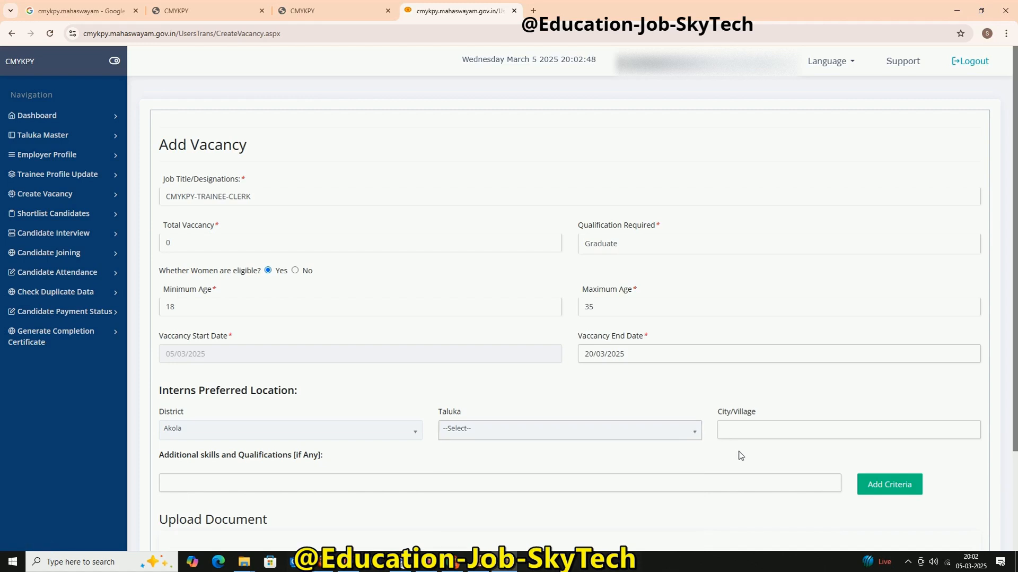
click(752, 427)
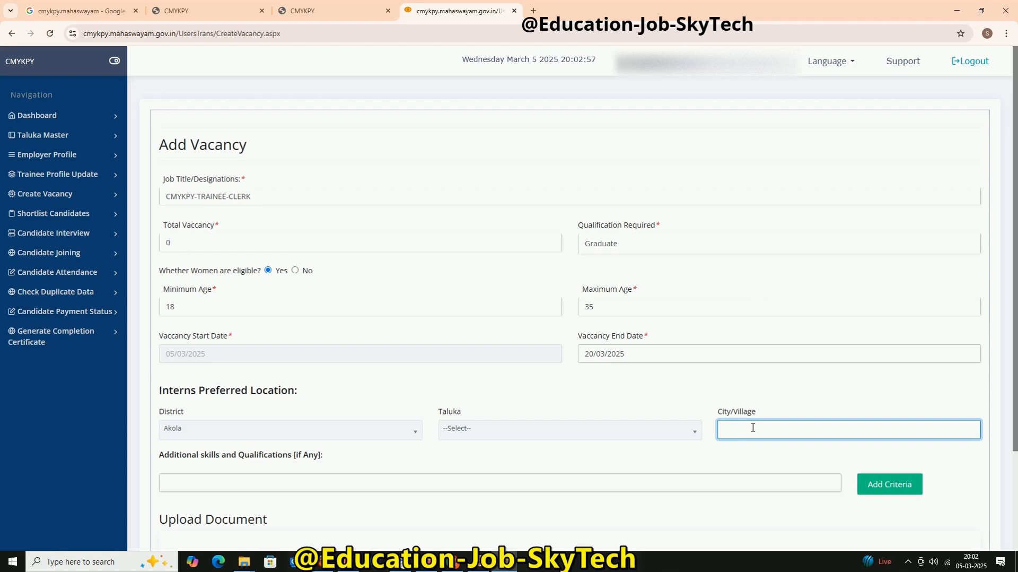
text(A,B,NNNNNNNN)
Step: Add BBBBBBBBBBBBBBBBB as an additional skills and qualifications criterion
scroll(260, 467, down, 2)
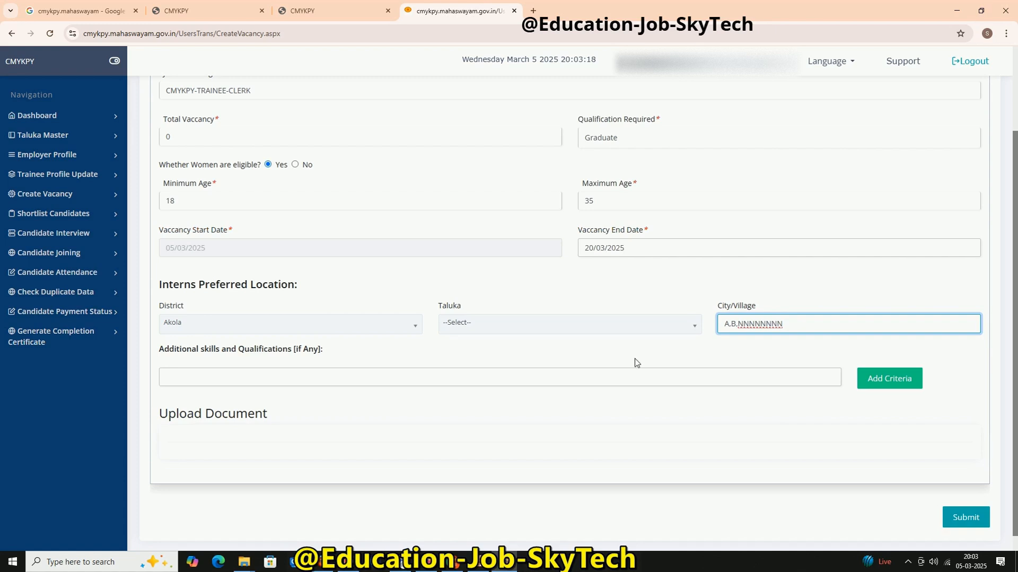
click(427, 381)
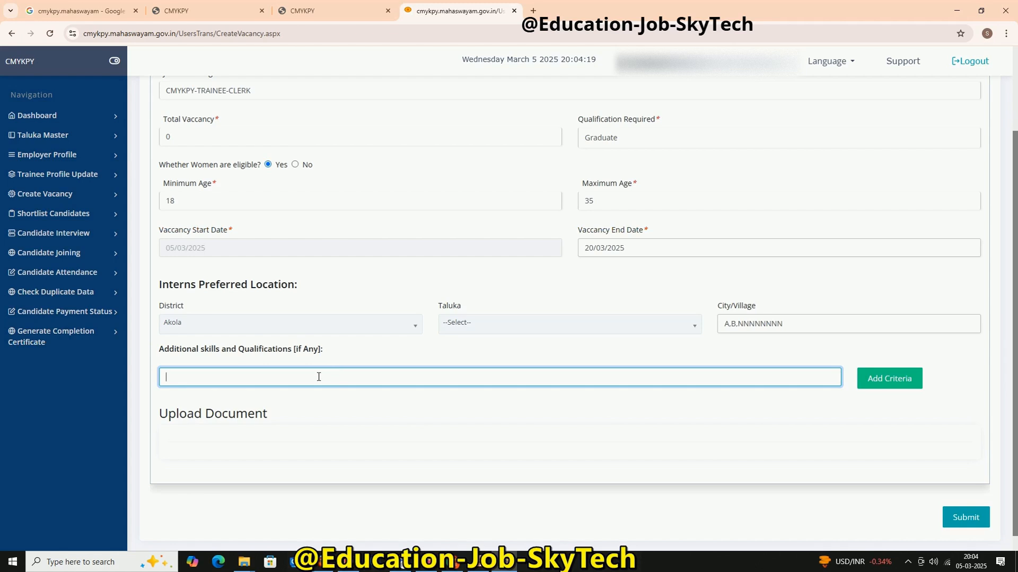
text(BBBBBBBBBBBBBBBBB)
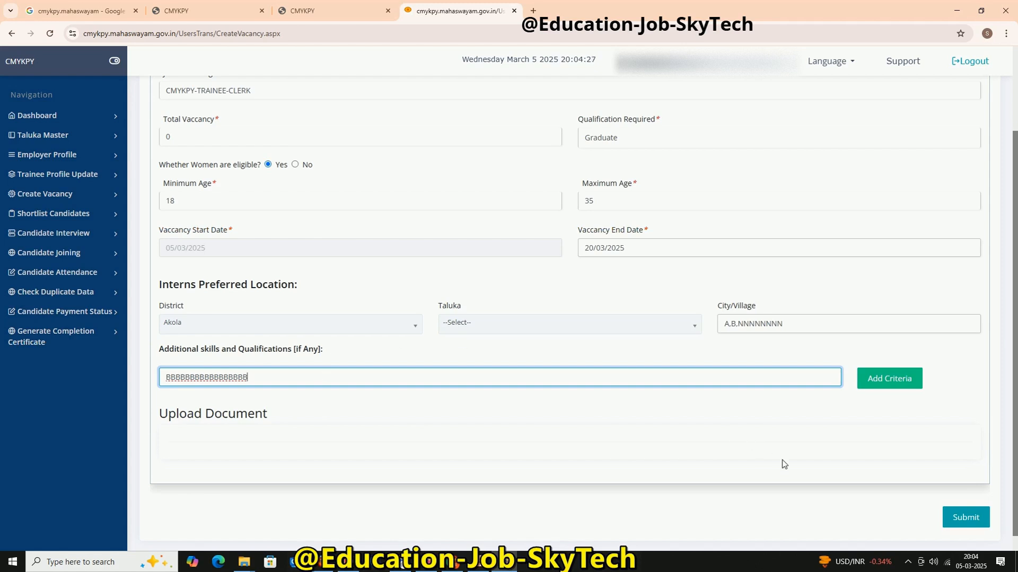
drag(285, 354, 196, 354)
click(338, 356)
drag(350, 353, 294, 352)
click(446, 375)
click(880, 381)
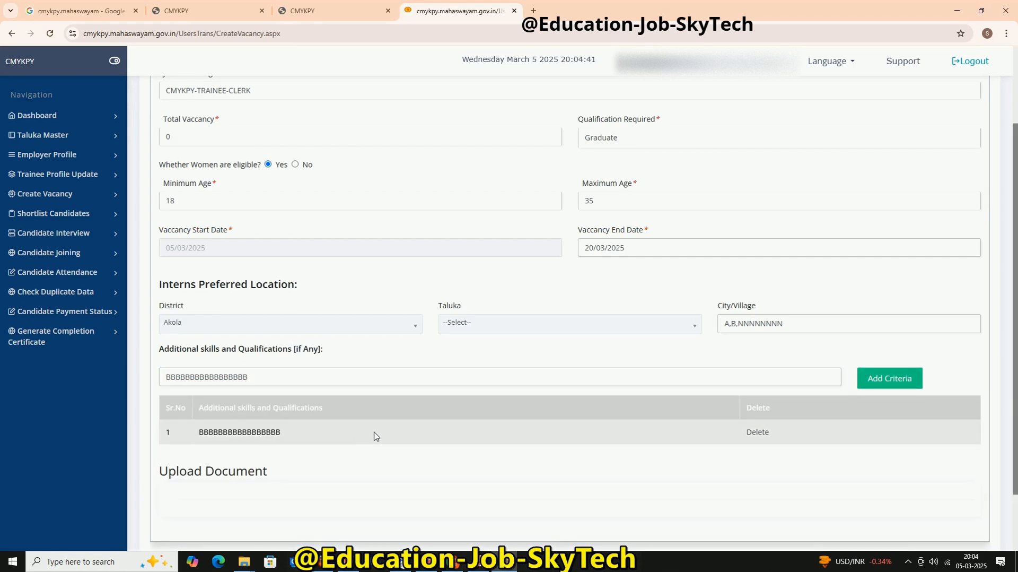
Step: Shorten the additional skills and qualifications text to BB and add it as the criterion
click(333, 374)
key(BackSpace)
key(BackSpace)
key(BackSpace)
key(BackSpace)
key(BackSpace)
key(BackSpace)
key(BackSpace)
key(BackSpace)
key(BackSpace)
key(BackSpace)
key(BackSpace)
key(BackSpace)
key(BackSpace)
key(BackSpace)
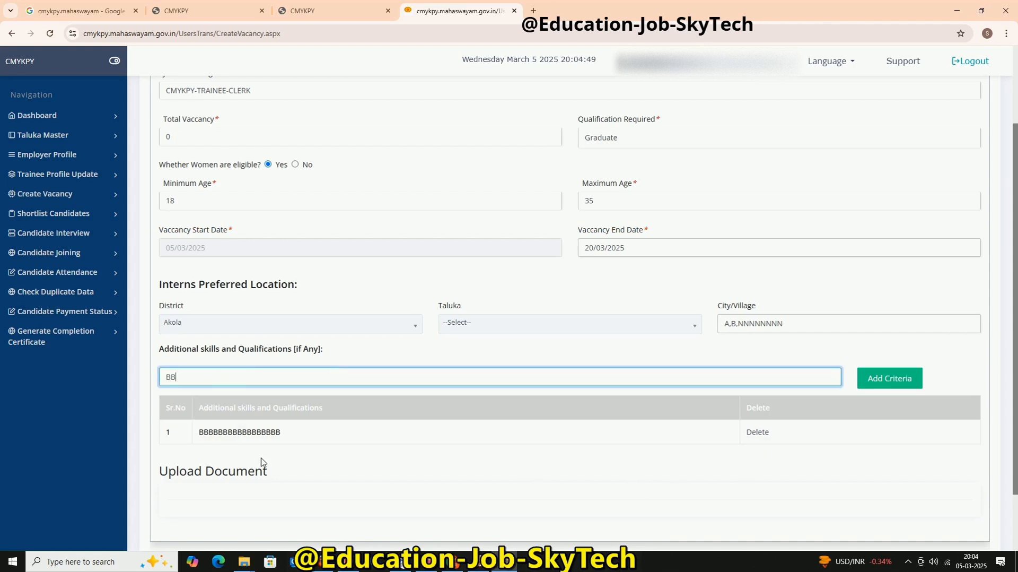
click(896, 378)
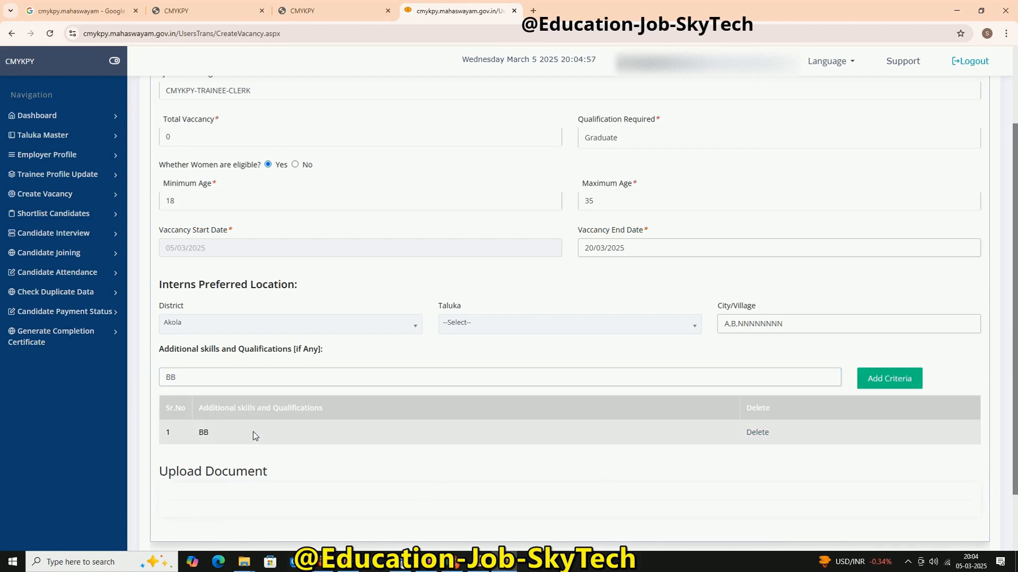
Step: Check the completed vacancy form and submit it
scroll(253, 430, down, 2)
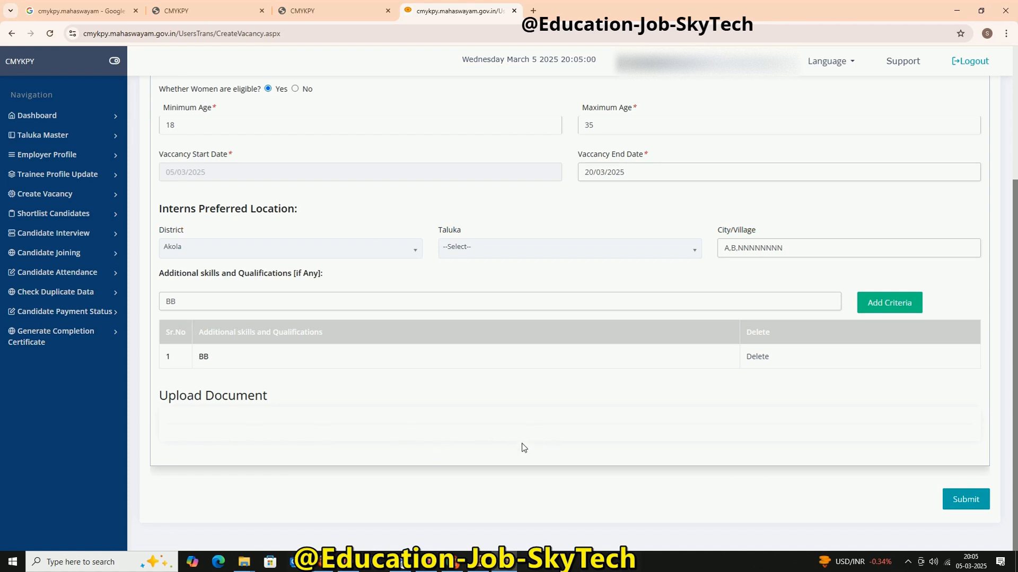
scroll(358, 431, up, 2)
scroll(360, 432, down, 2)
click(973, 501)
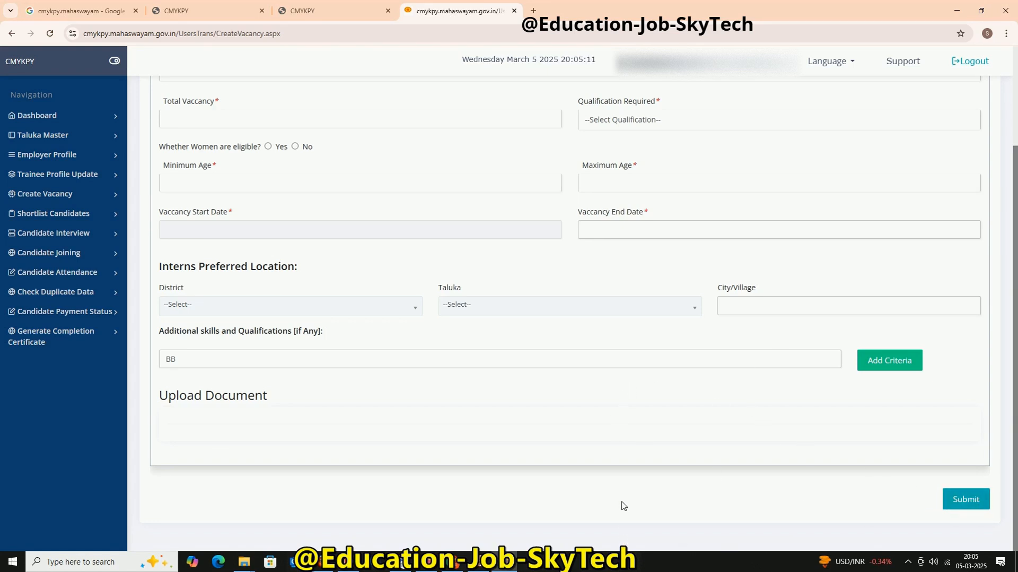
scroll(624, 506, up, 3)
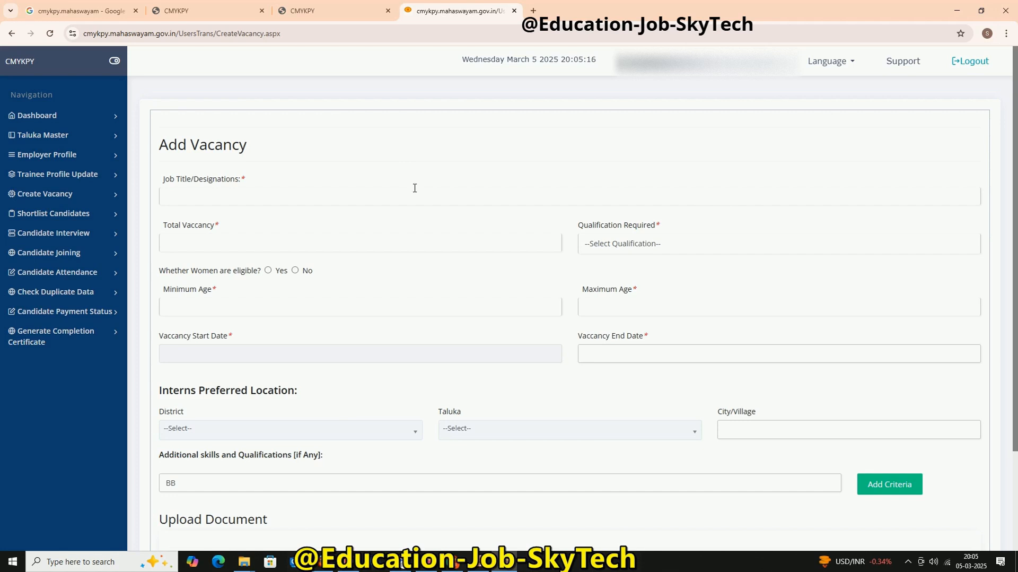
Step: Open the list of created vacancies and check the newly submitted CMYKPY-TRAINEE-CLERK entry
scroll(503, 223, down, 3)
scroll(665, 154, up, 3)
click(59, 199)
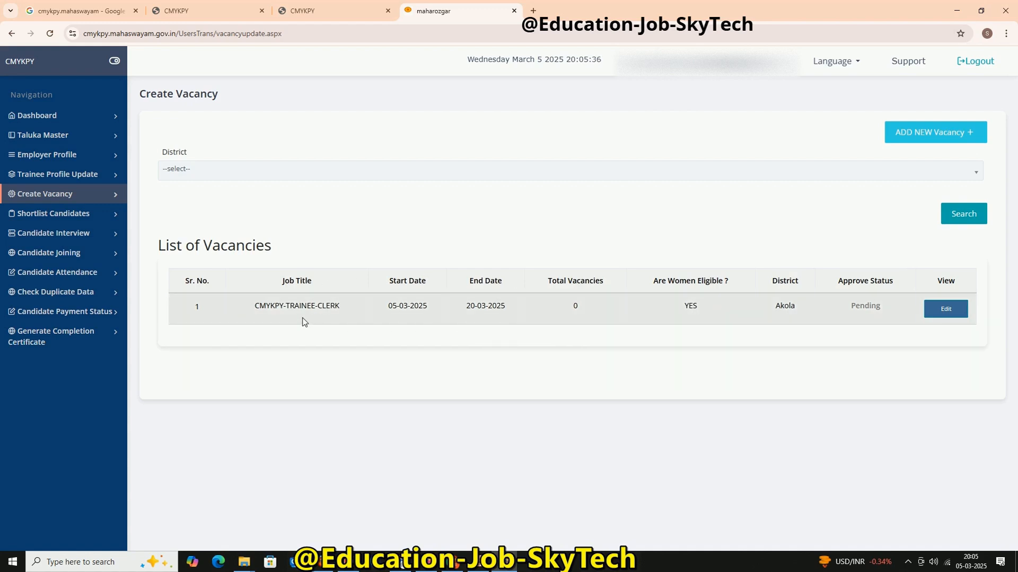
drag(275, 306, 379, 305)
drag(206, 307, 182, 307)
Step: Open the CMYKPY-TRAINEE-CLERK vacancy for editing and set its vacancy end date to 15/03/2025
click(947, 309)
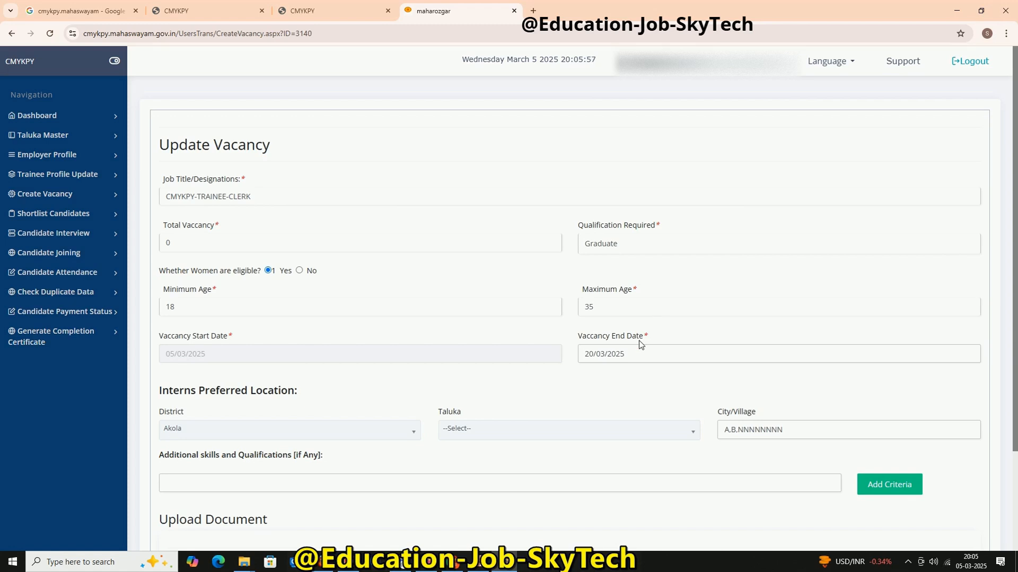
scroll(644, 405, down, 1)
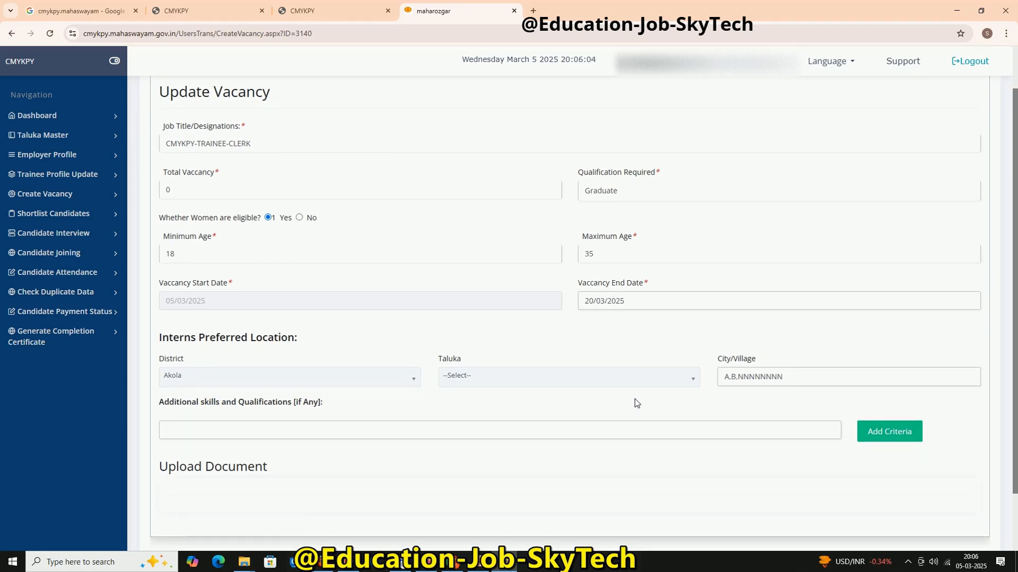
click(596, 301)
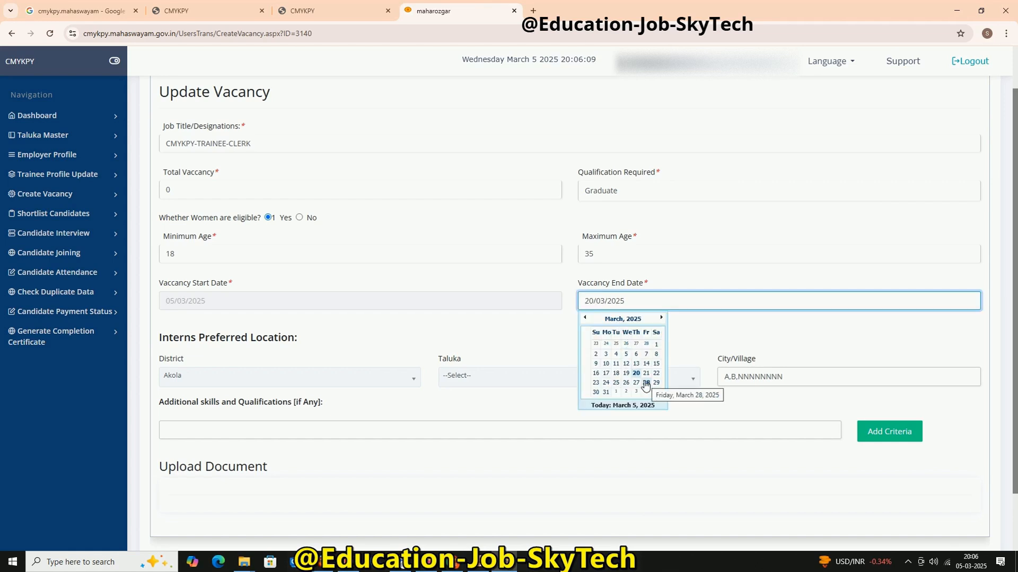
click(657, 365)
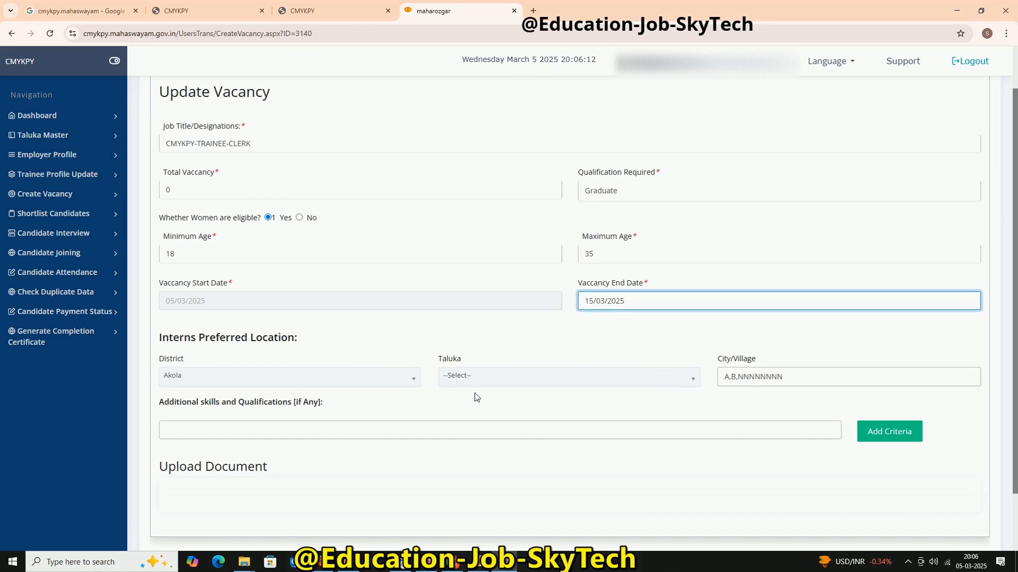
click(805, 376)
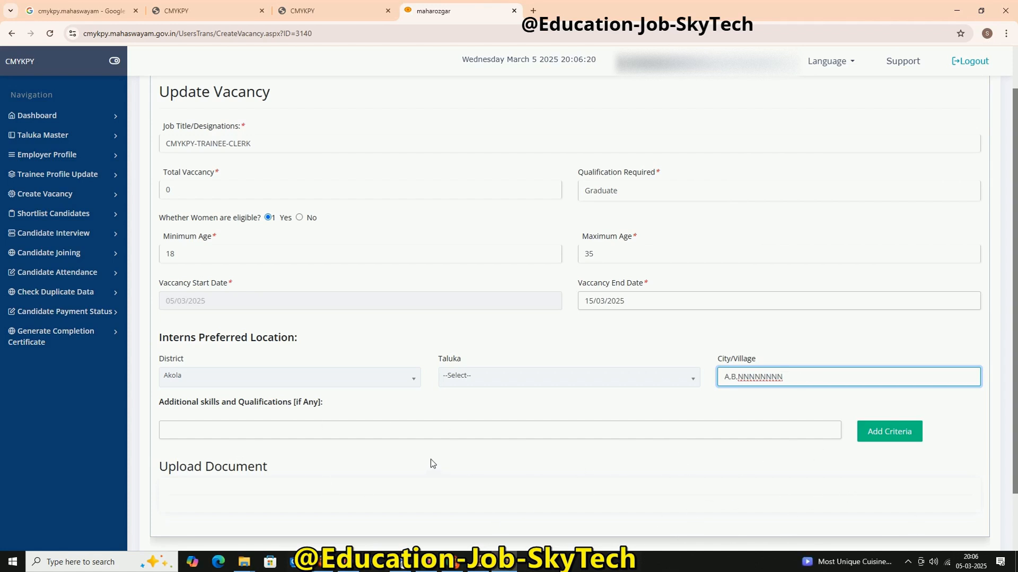
click(549, 431)
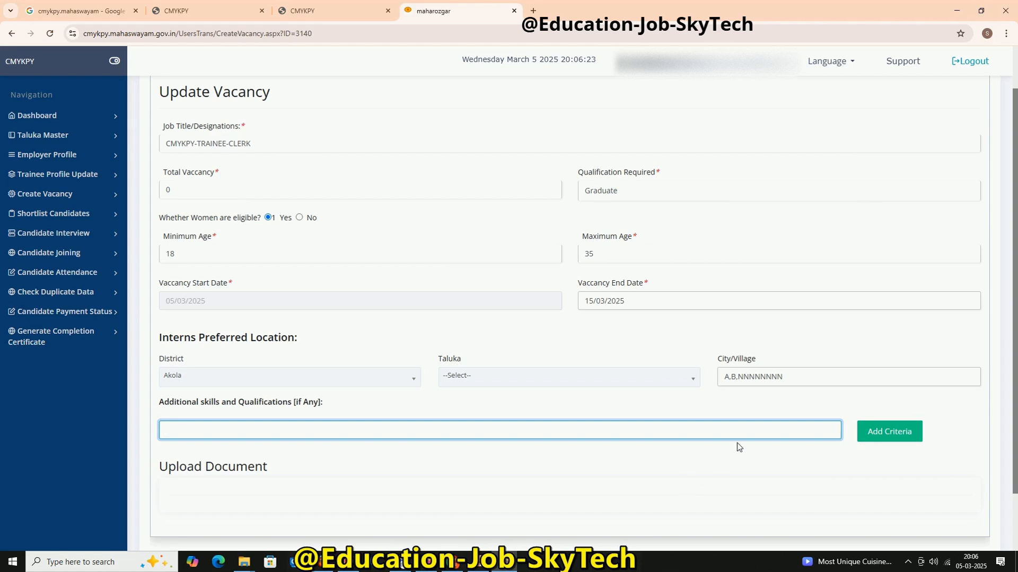
scroll(736, 446, down, 2)
scroll(695, 424, up, 3)
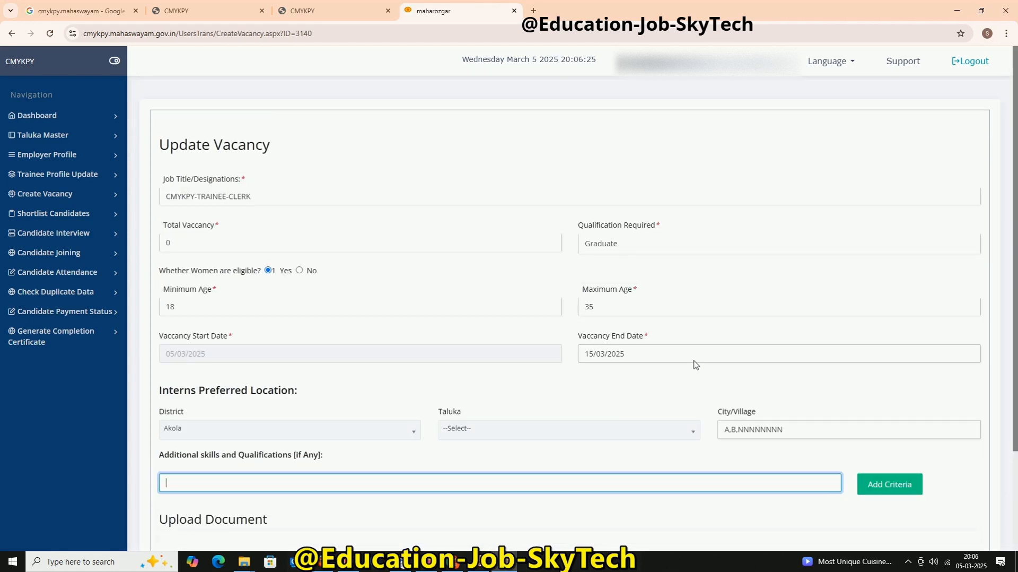
Step: Return to the vacancy list without saving the edits and check the trainee clerk vacancy's job title and details
click(157, 156)
click(43, 197)
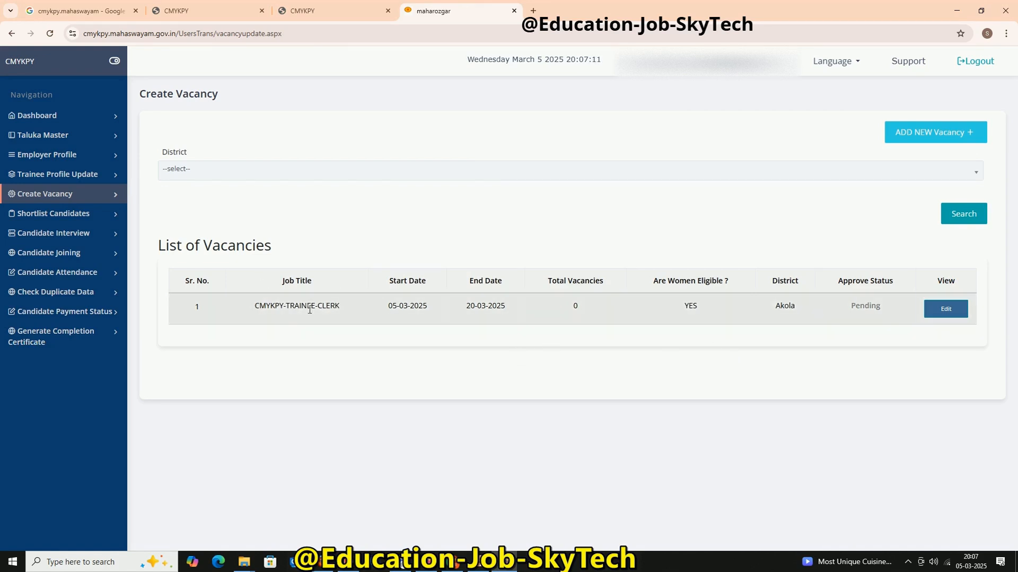
drag(341, 306, 237, 316)
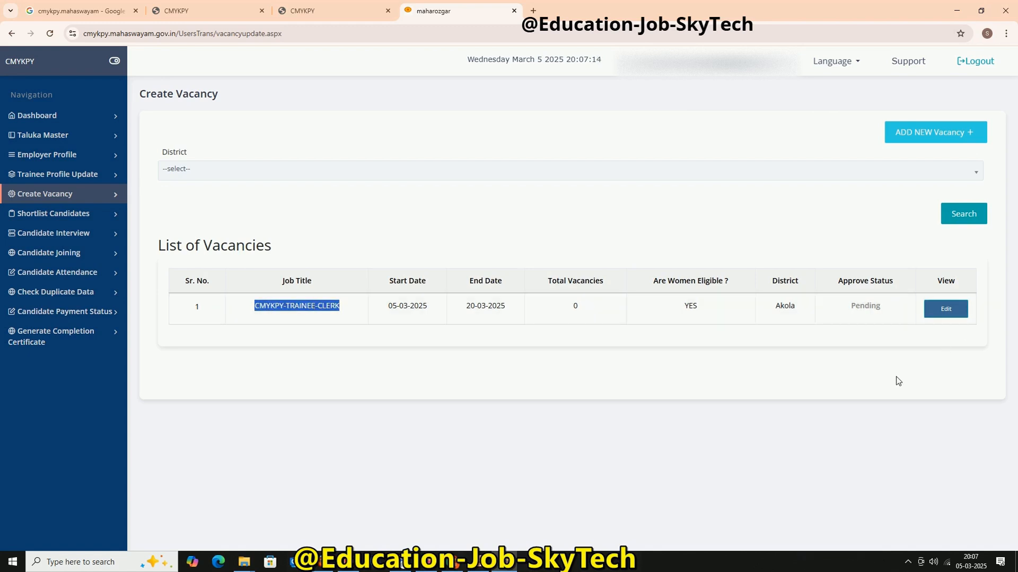